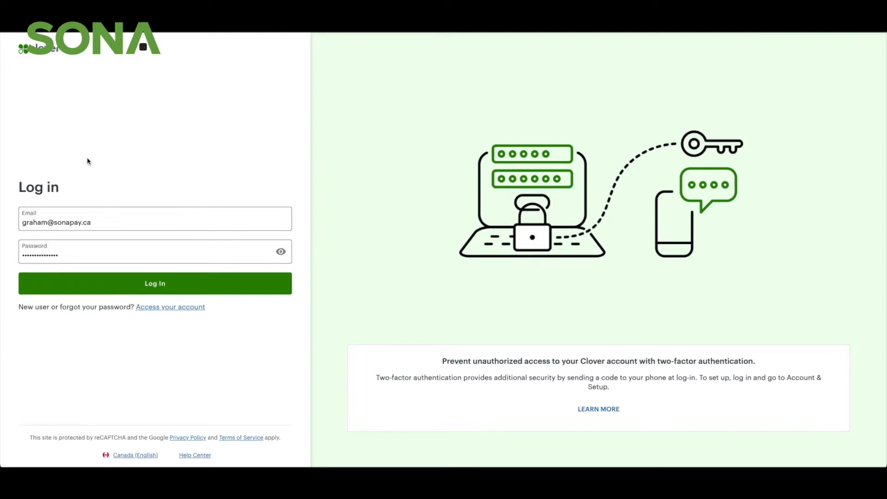
Step: Log in with the credentials already filled in and open the Account & Setup page
click(93, 284)
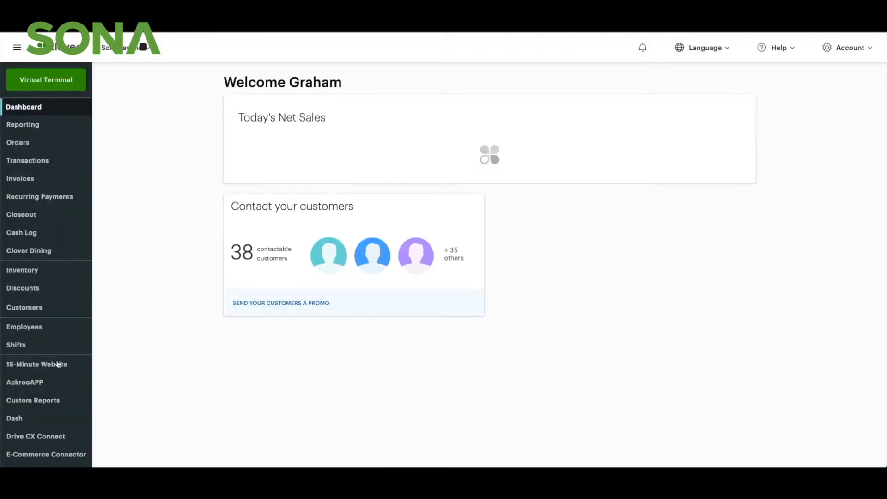
scroll(58, 363, down, 3)
scroll(59, 365, up, 3)
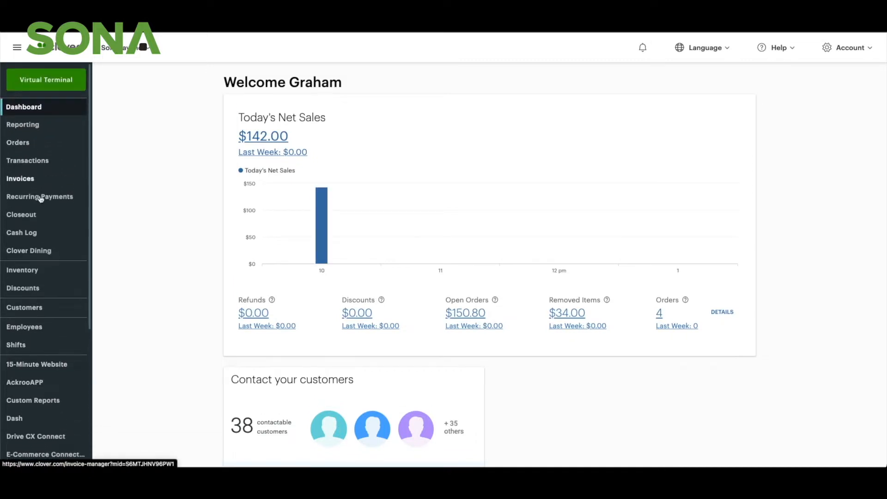
scroll(59, 364, down, 5)
click(44, 401)
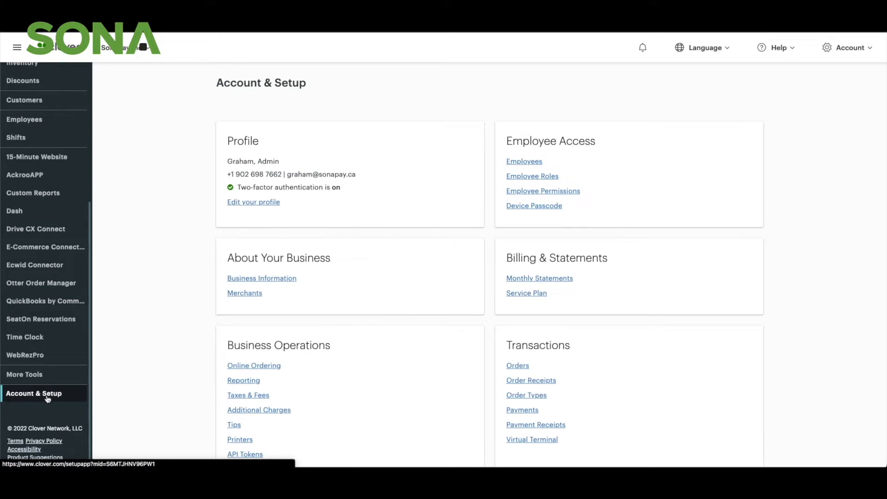
Step: Open the Ecommerce Payment Links page and start creating a new QR code link
scroll(416, 282, down, 3)
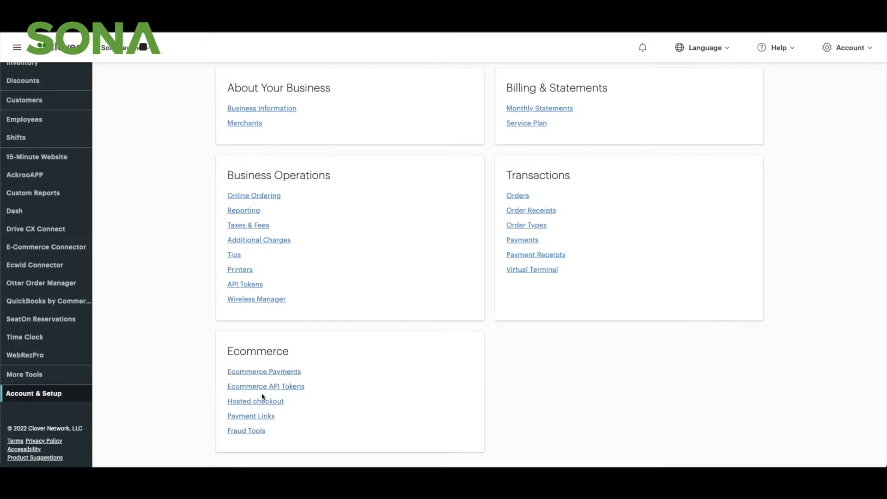
click(261, 422)
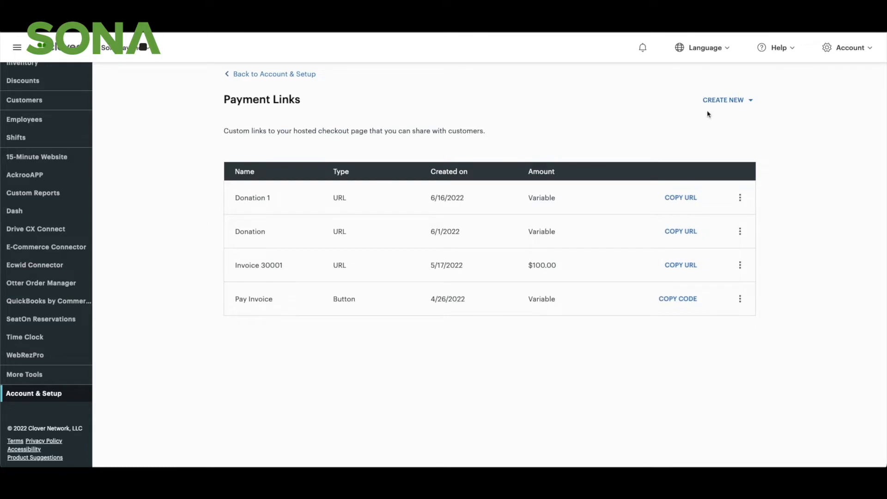
click(737, 102)
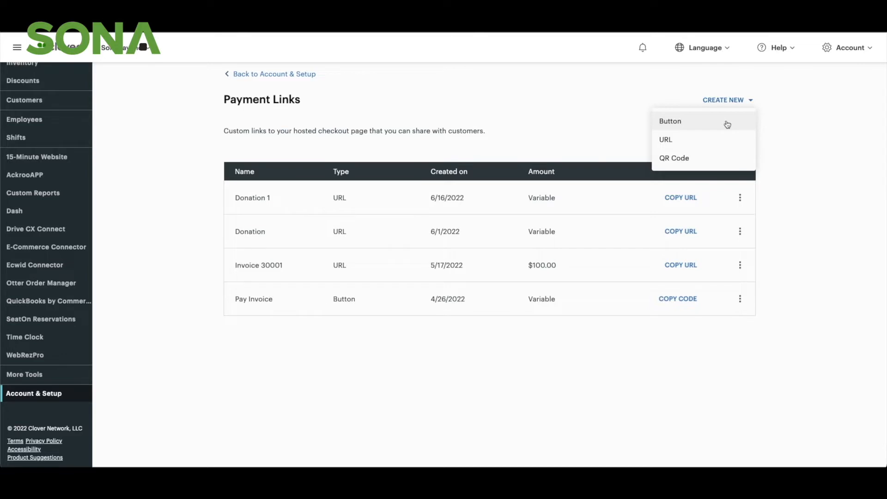
click(725, 160)
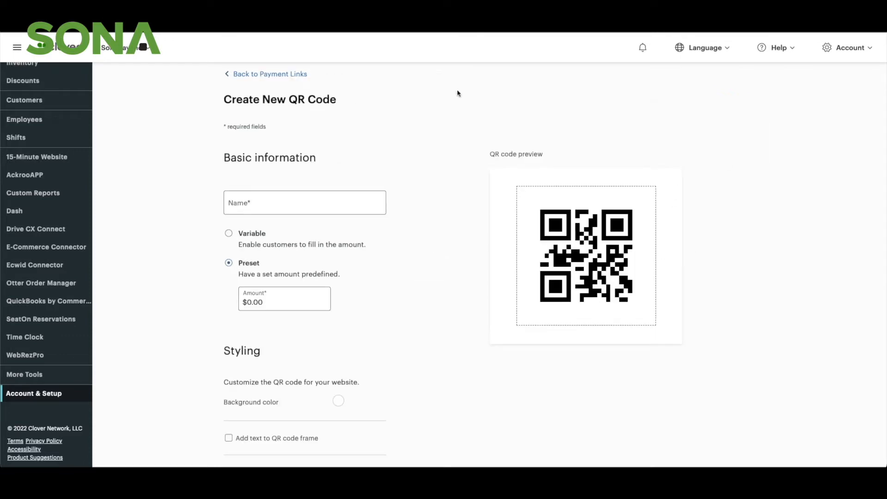
Step: Enter Donation 1 as the name of the new QR code
scroll(396, 243, down, 1)
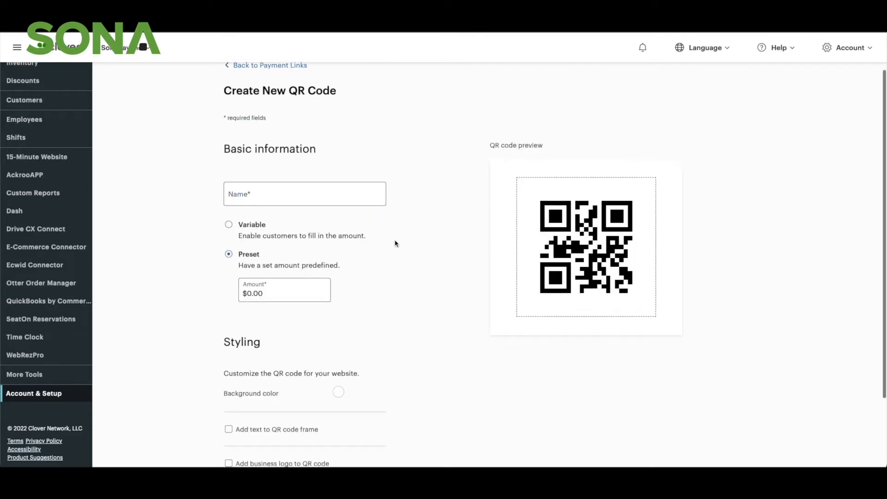
click(307, 178)
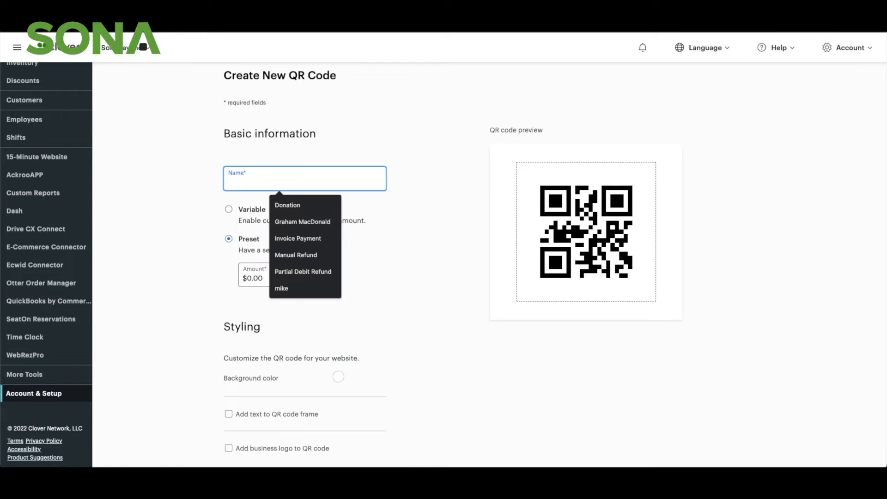
text(Donatat)
key(BackSpace)
key(BackSpace)
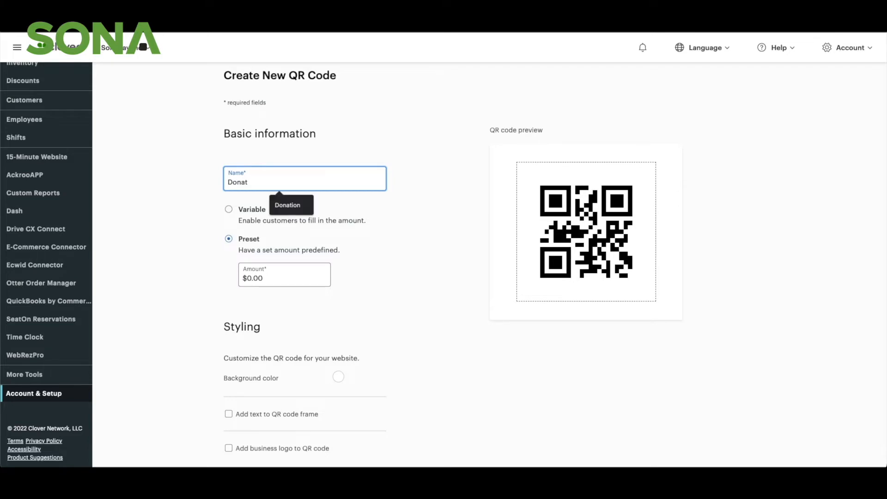
text(ion )
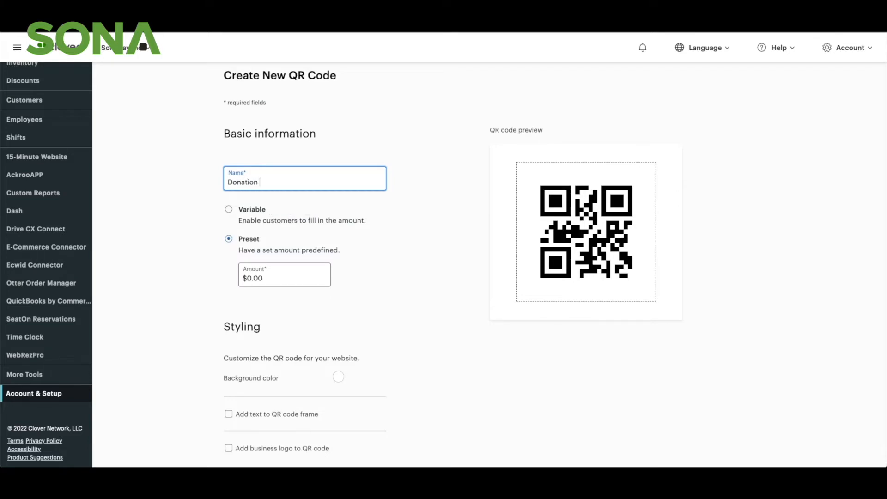
text(1)
key(Tab)
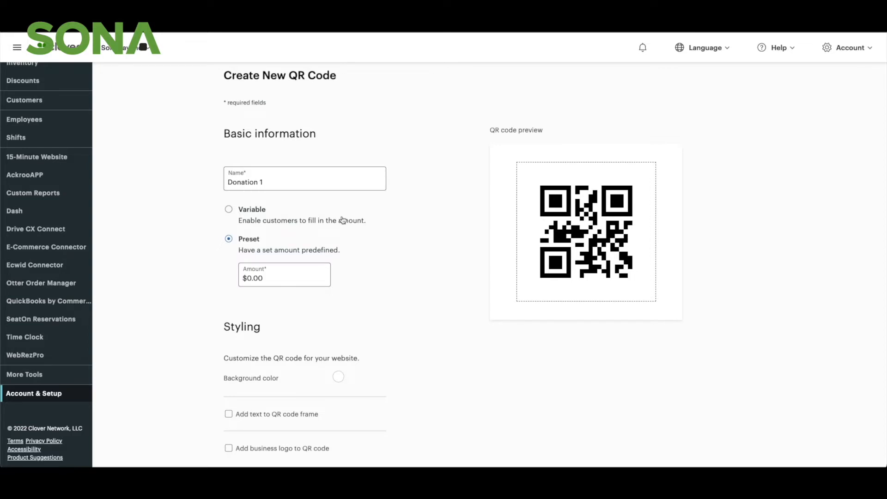
Step: Set the QR code to a variable, customer-entered amount with a minimum of $10.00
click(282, 279)
text(10)
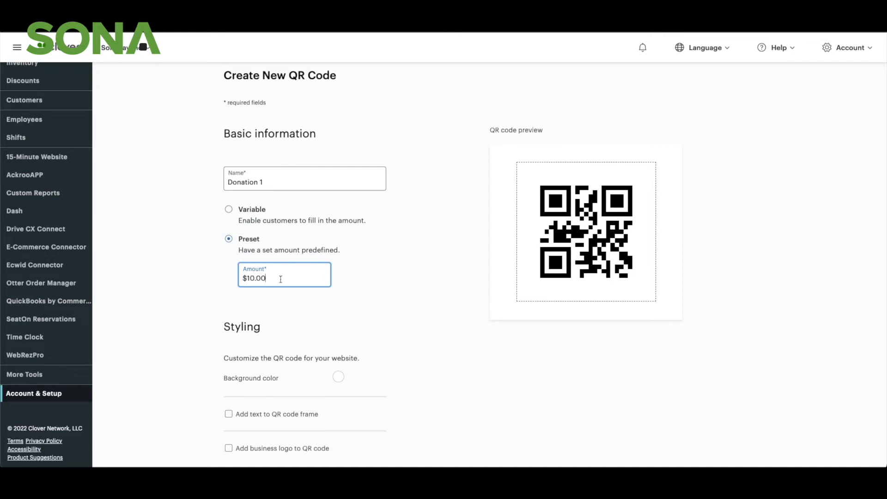
click(234, 209)
click(298, 279)
text(1000)
click(415, 284)
Step: Change the QR code's background color to a pale lavender blue
scroll(416, 293, down, 3)
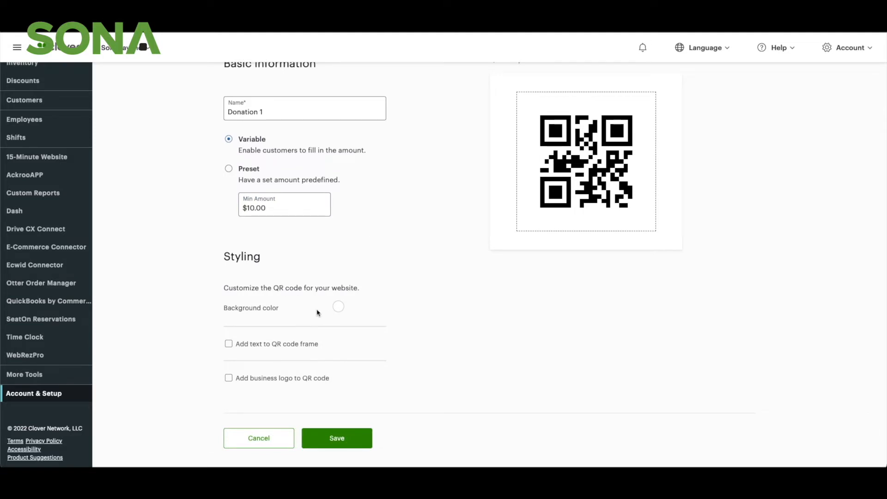
click(338, 307)
drag(344, 361, 311, 327)
drag(353, 389, 371, 391)
drag(361, 351, 331, 316)
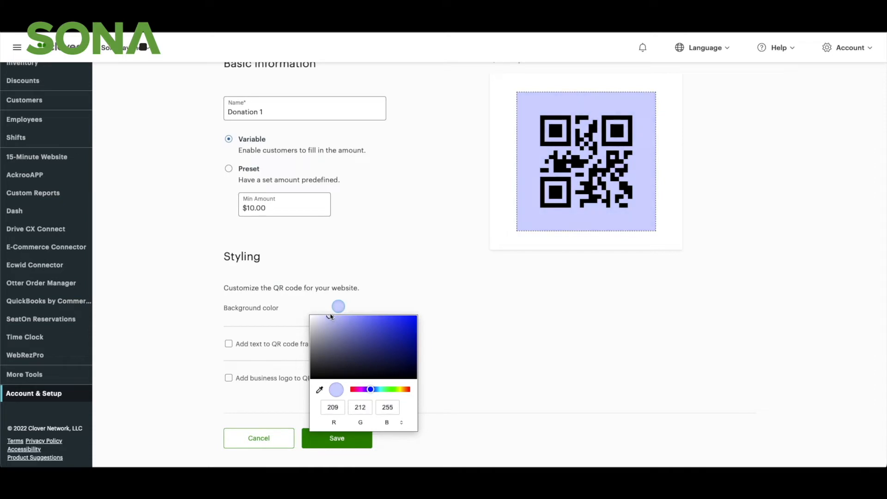
click(402, 281)
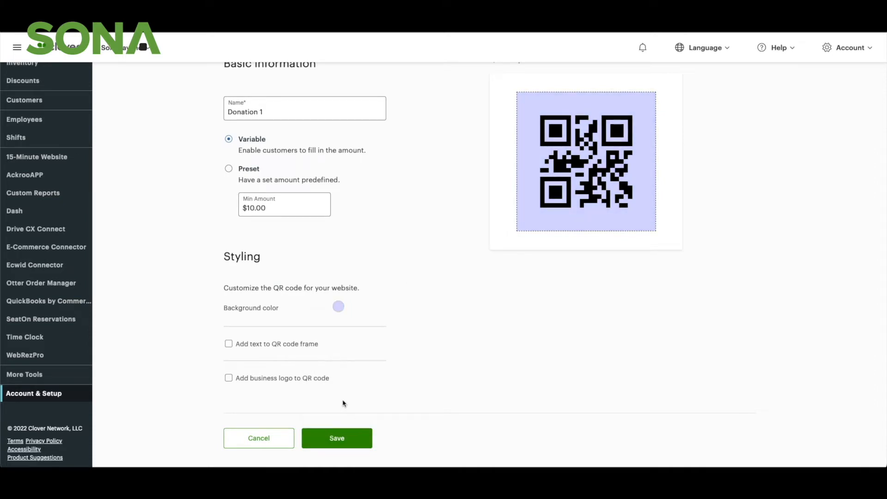
Step: Add the frame text "Donate Here" to the QR code
click(229, 344)
click(255, 373)
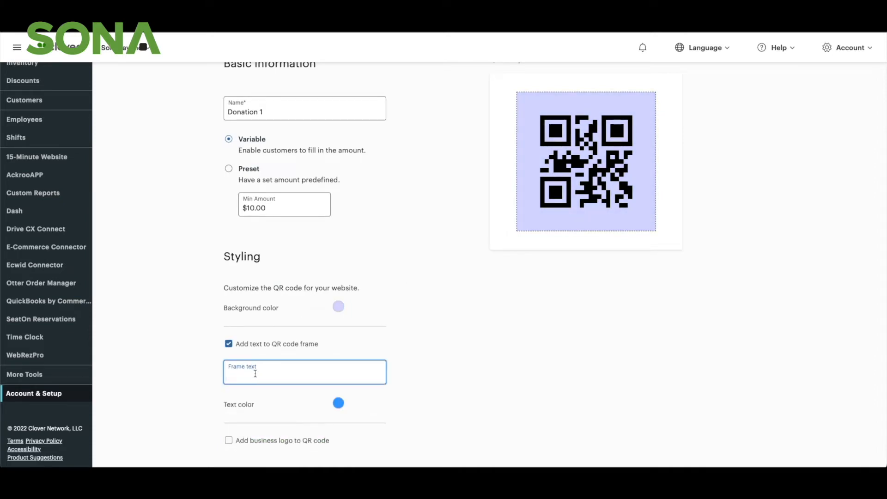
text(Donatie)
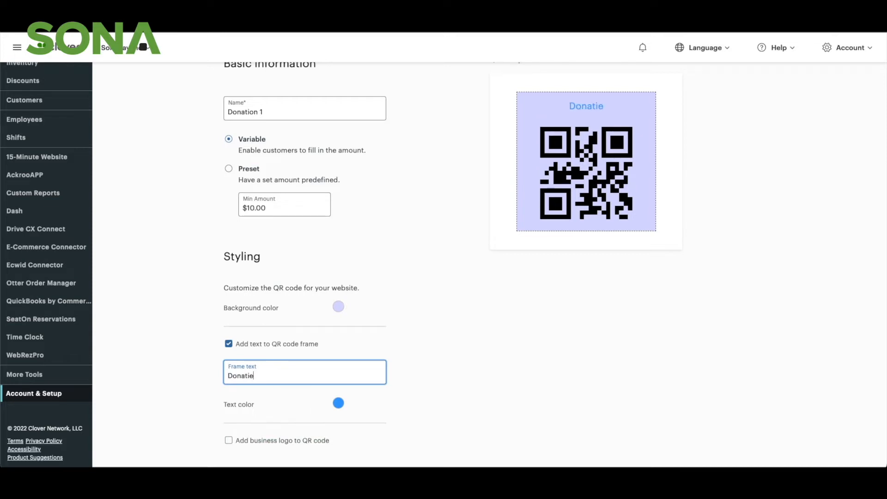
key(BackSpace)
key(BackSpace)
text(e Here)
click(466, 317)
Step: Add the business logo to the QR code and try to save the payment link
scroll(455, 346, down, 2)
click(229, 378)
scroll(408, 359, up, 2)
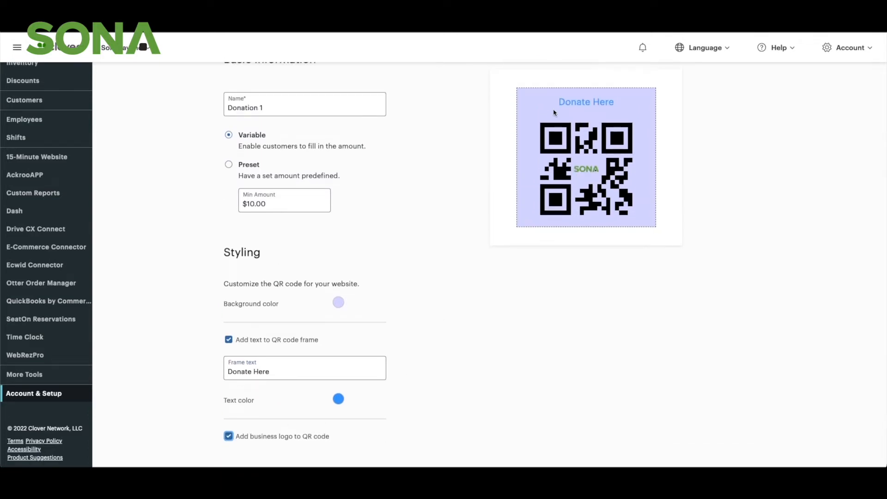
scroll(453, 277, down, 2)
click(342, 436)
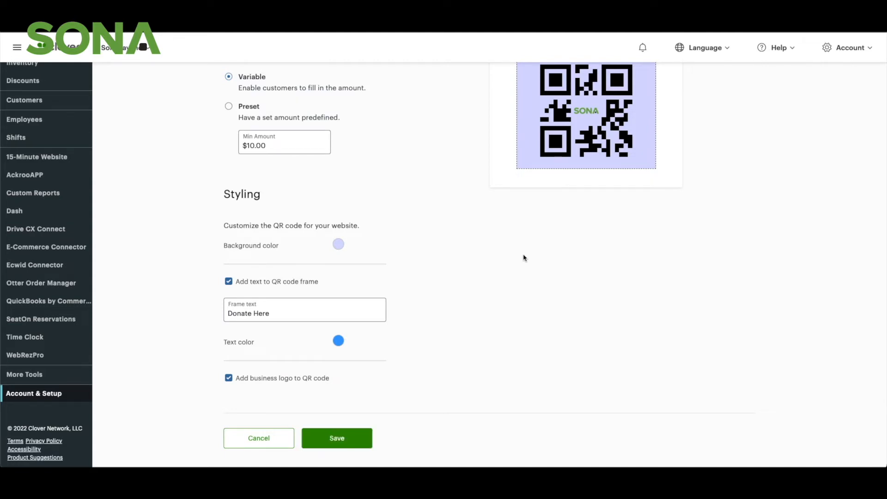
Step: Rename the QR code payment link to Donation 2 and save it
click(299, 249)
key(BackSpace)
text(2)
scroll(365, 421, down, 5)
click(365, 433)
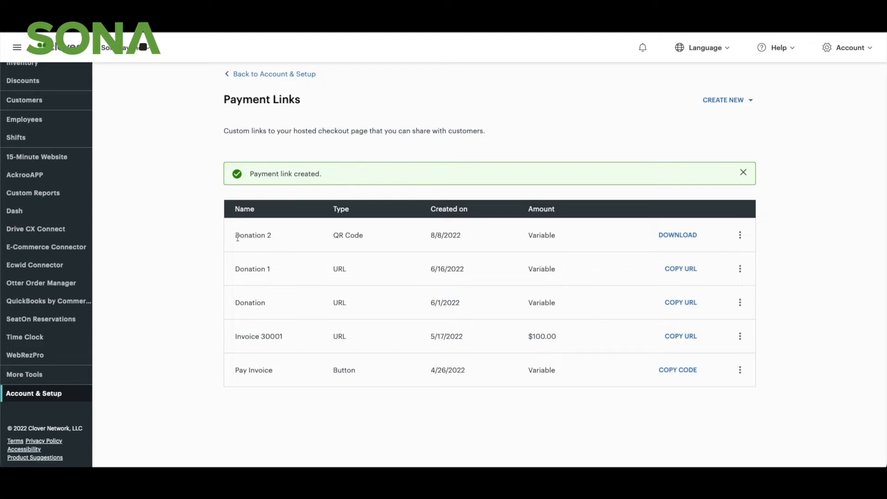
Step: Download the Donation 2 QR code as a PNG in the Large 200 x 200 px size
drag(431, 235, 483, 235)
click(483, 236)
click(700, 238)
click(439, 248)
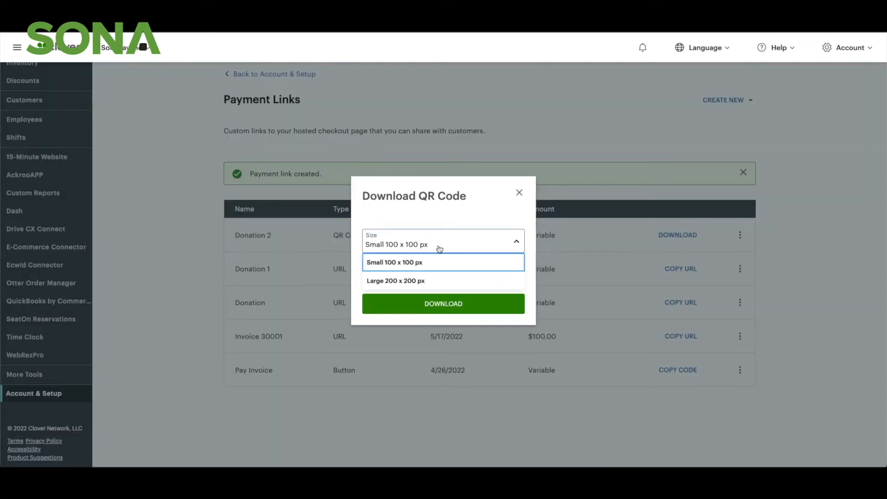
click(438, 282)
click(442, 304)
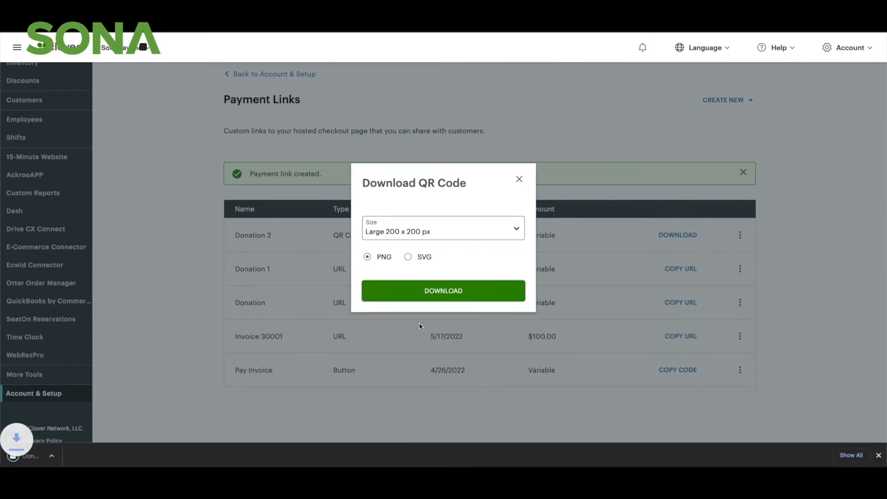
Step: View the downloaded Donation 2.png, then close the image and the QR code download dialog
click(64, 458)
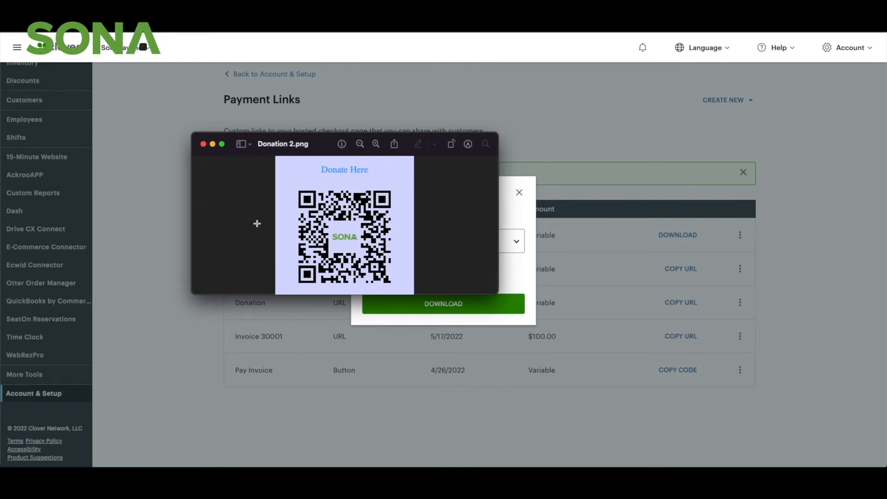
click(203, 144)
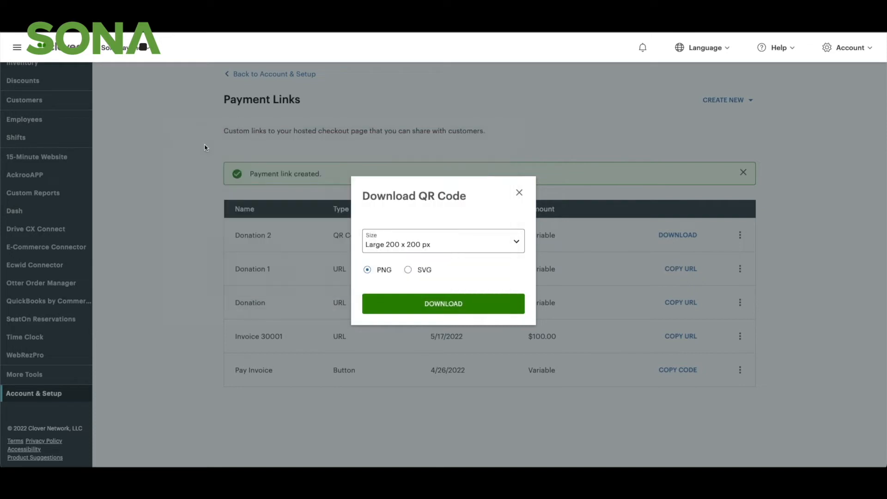
click(519, 193)
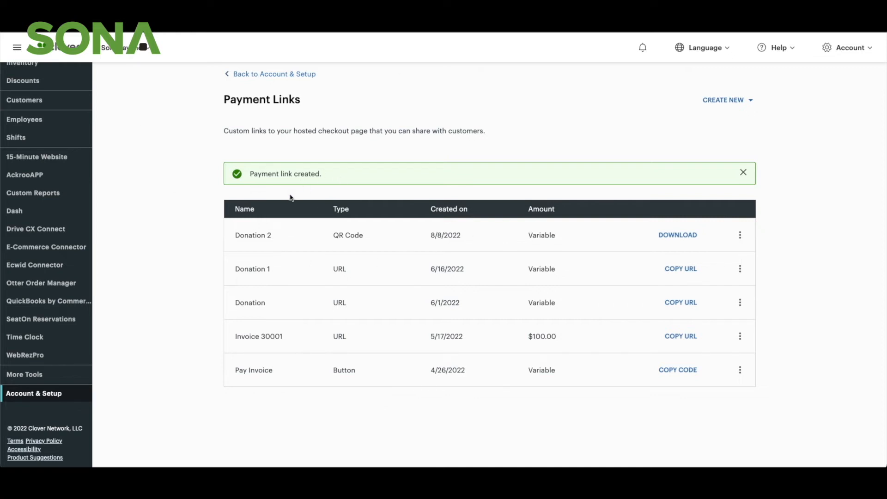
Step: Create and save a URL payment link named Donation 3 with a variable amount
click(745, 101)
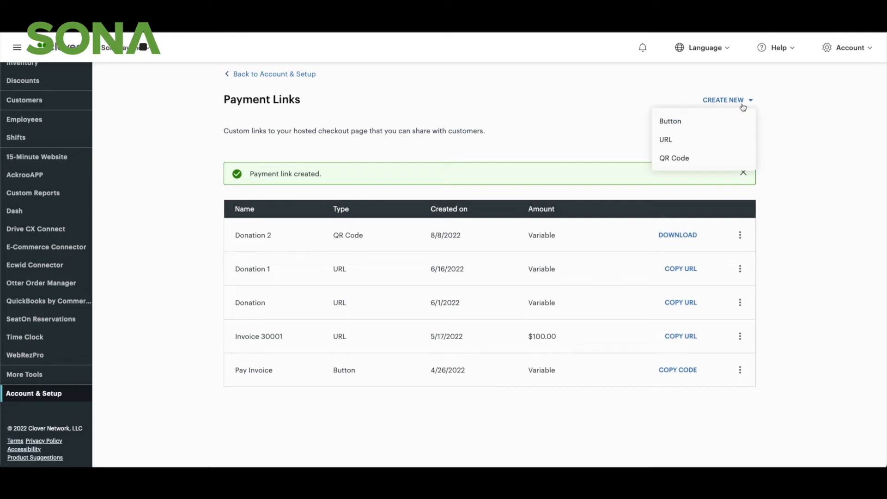
click(723, 140)
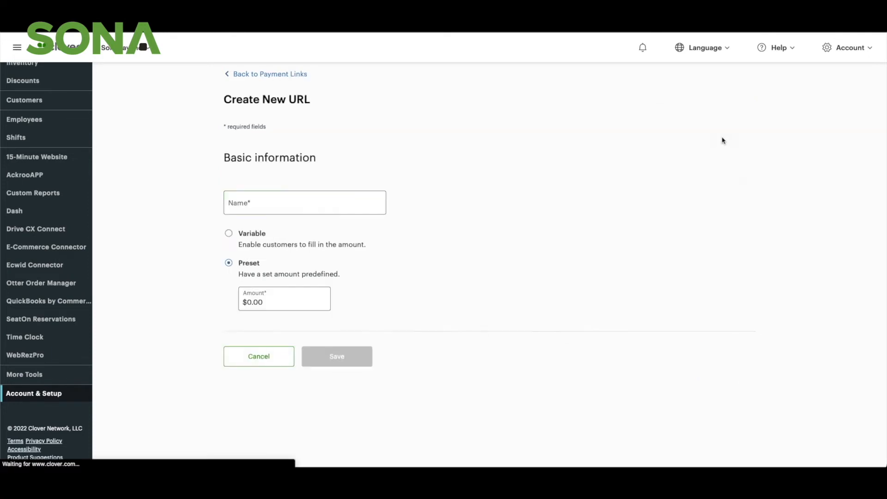
click(301, 200)
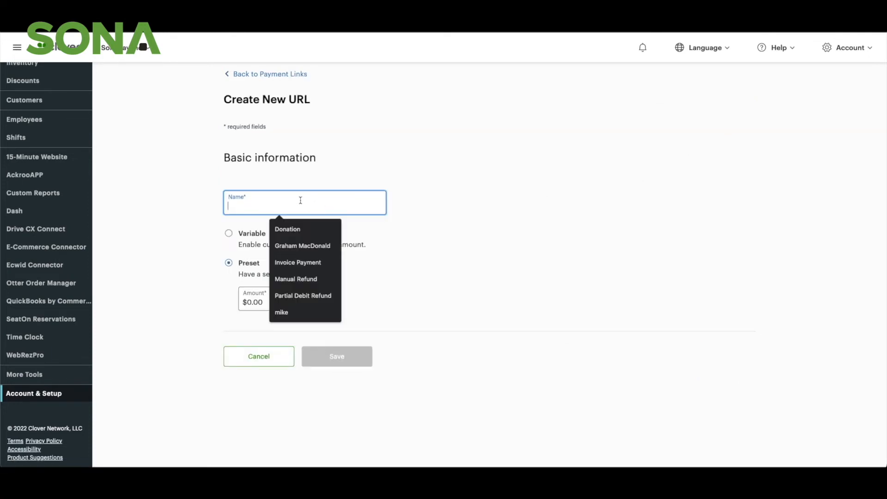
text(Donat)
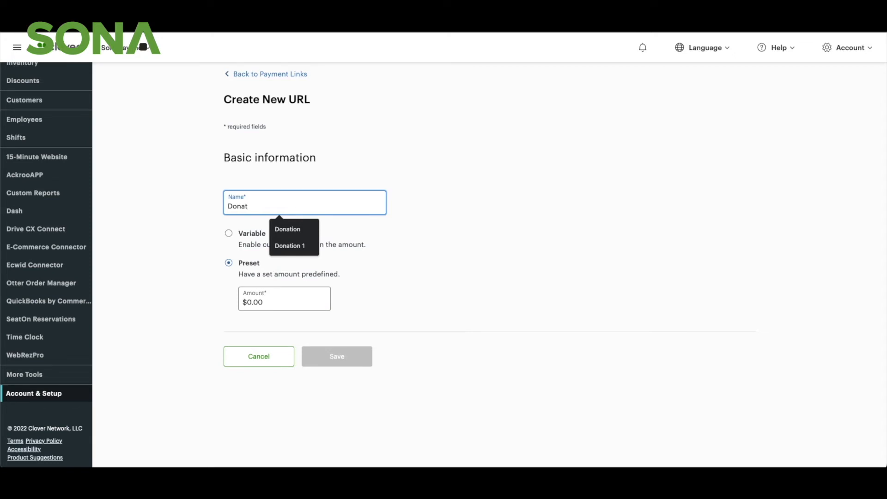
text(ion 3)
key(Tab)
click(233, 238)
click(319, 355)
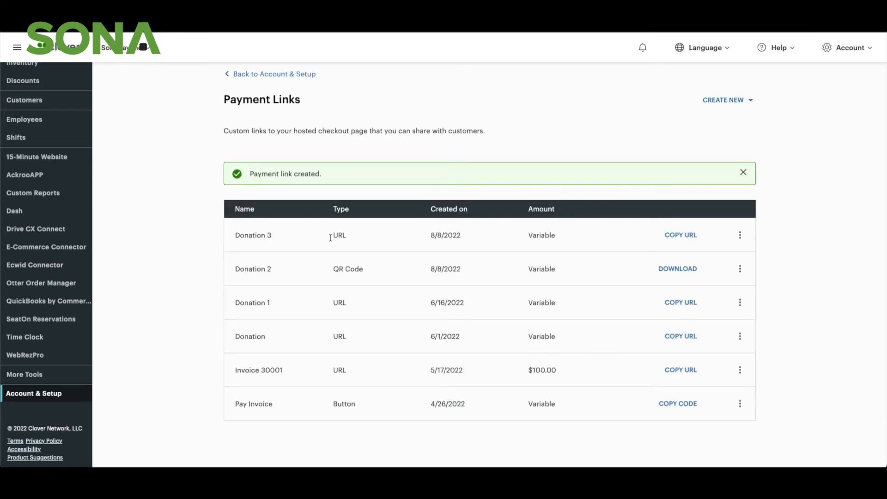
Step: Copy the Donation 3 payment link's URL and open it in a new browser tab
click(686, 237)
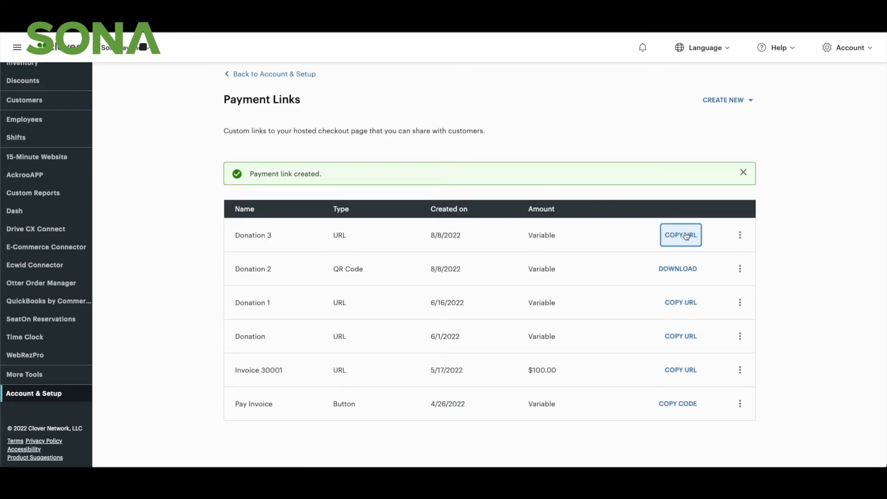
key(ctrl+t)
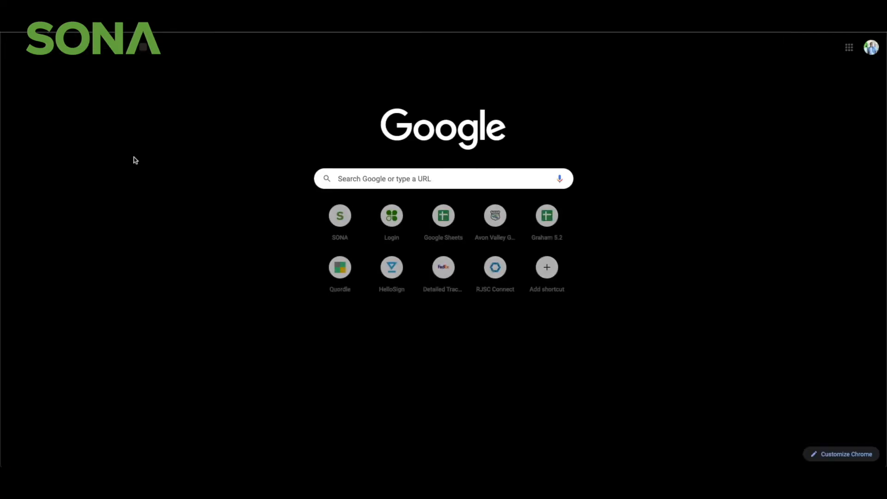
key(ctrl+v)
key(Return)
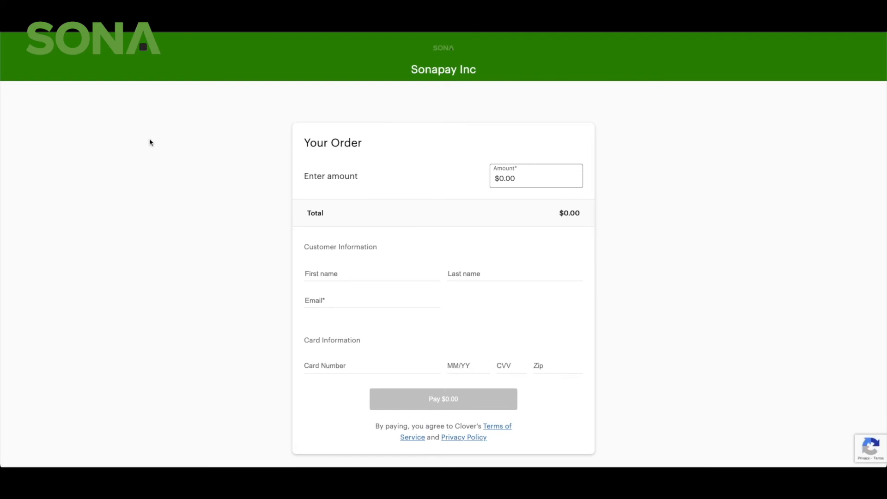
Step: Enter a payment amount of $15.00 on the hosted checkout page
scroll(153, 315, down, 2)
scroll(171, 228, up, 2)
click(521, 154)
text(1500)
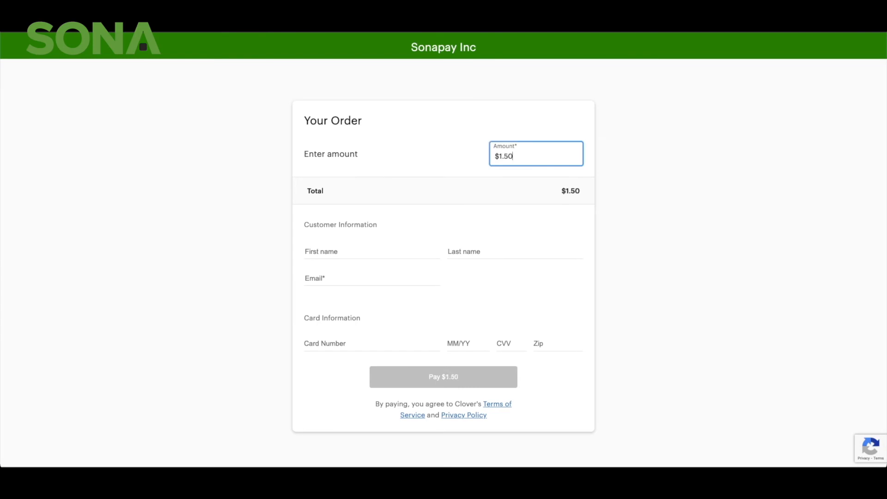
click(536, 267)
double_click(462, 187)
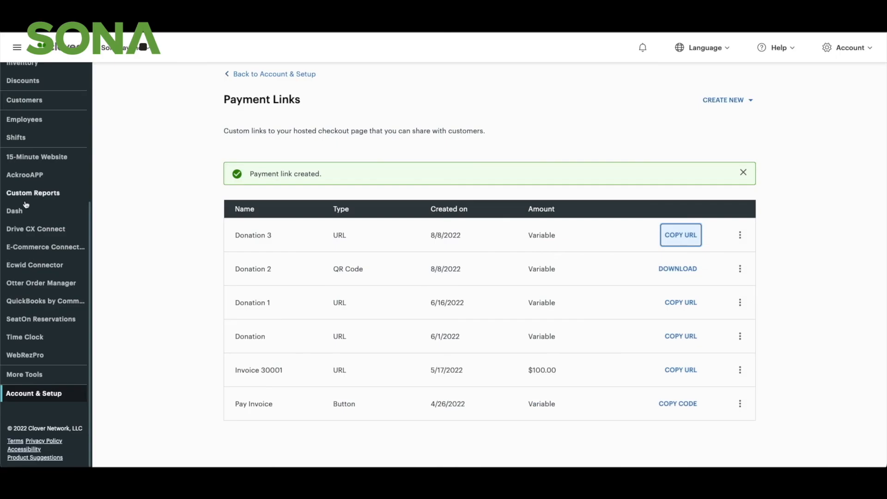
Step: Open the Transactions page and review the payment filters, date range, summary and payments list
scroll(42, 160, up, 5)
scroll(41, 158, up, 1)
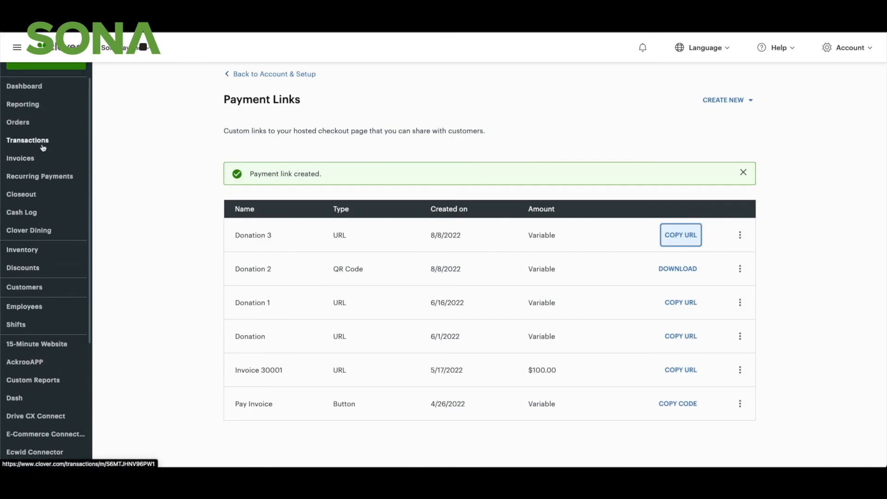
click(43, 144)
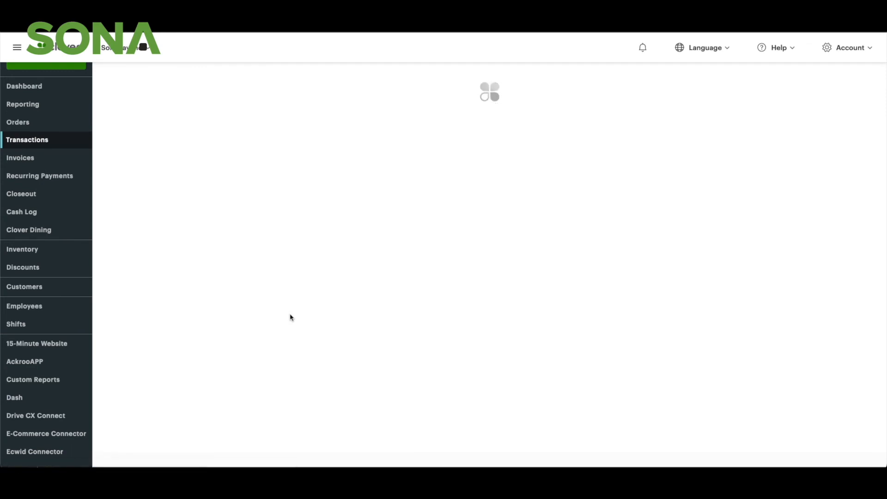
scroll(270, 339, down, 6)
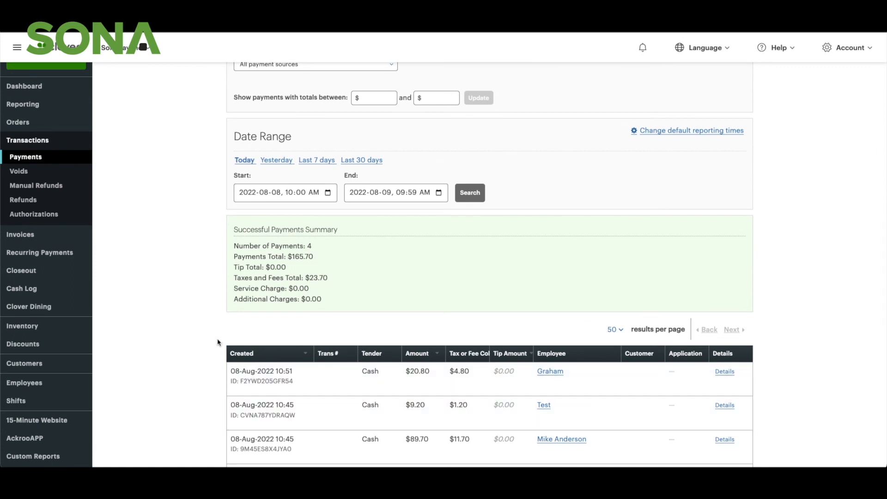
scroll(218, 342, up, 4)
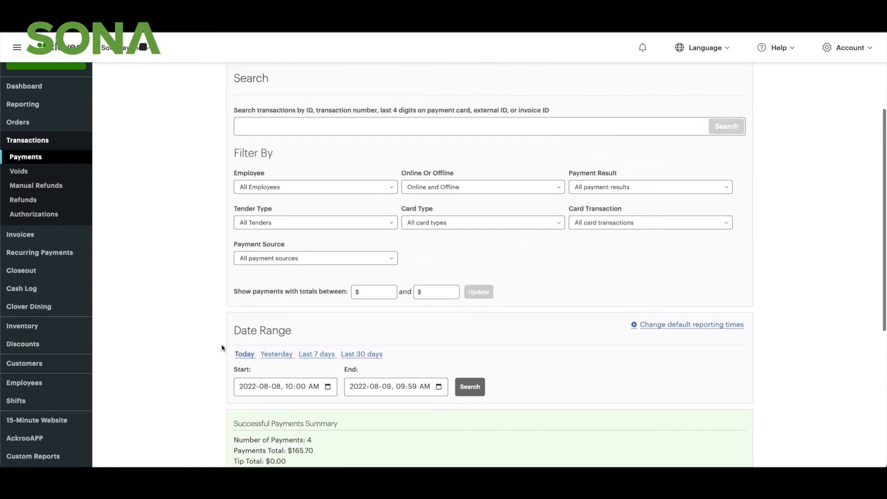